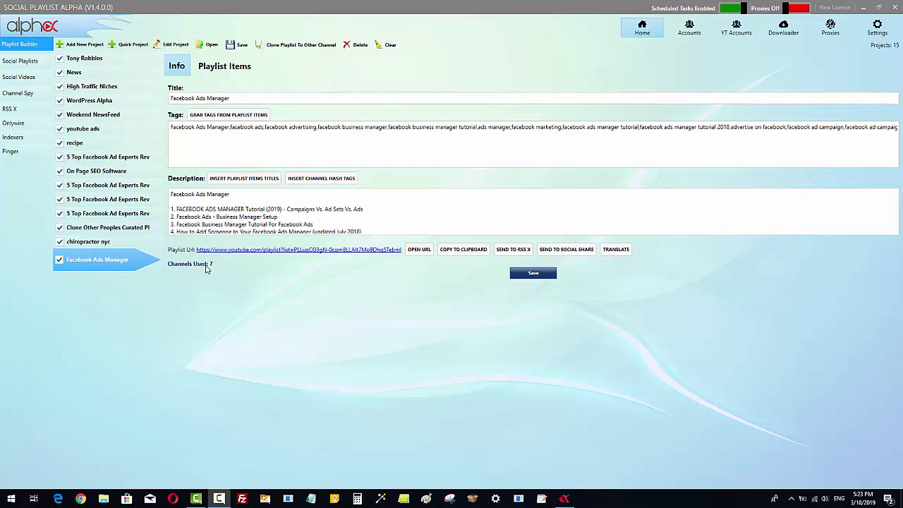
- Look over the videos in the Facebook Ads Manager playlist and return to its general information
{"action": "left_click", "coordinate": [225, 66]}
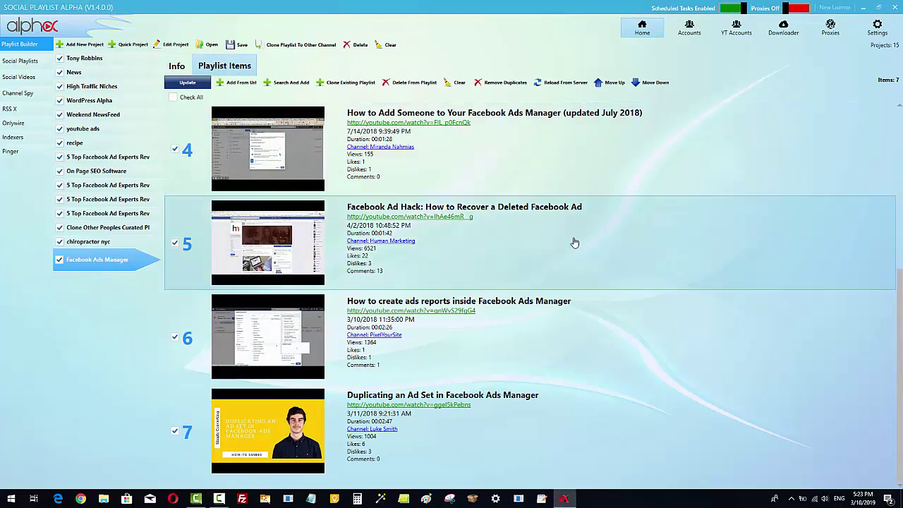
{"action": "left_click", "coordinate": [174, 68]}
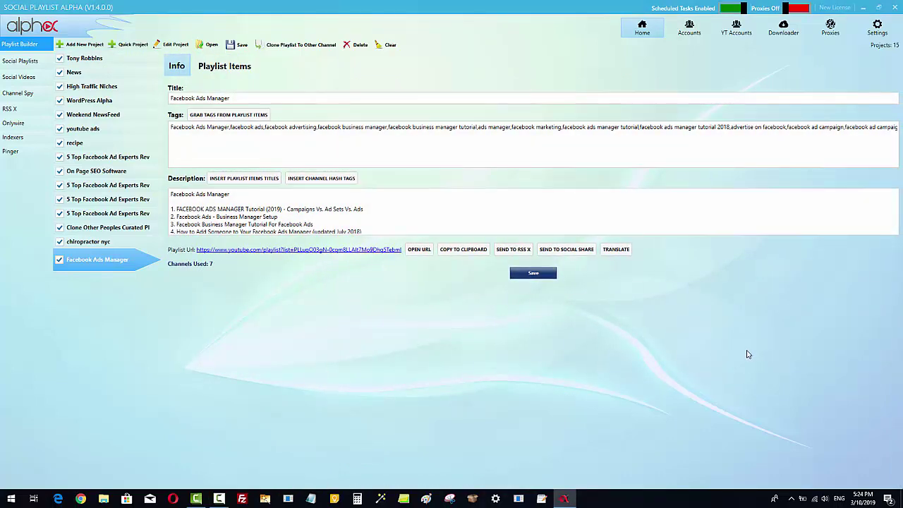
{"action": "left_click", "coordinate": [571, 126]}
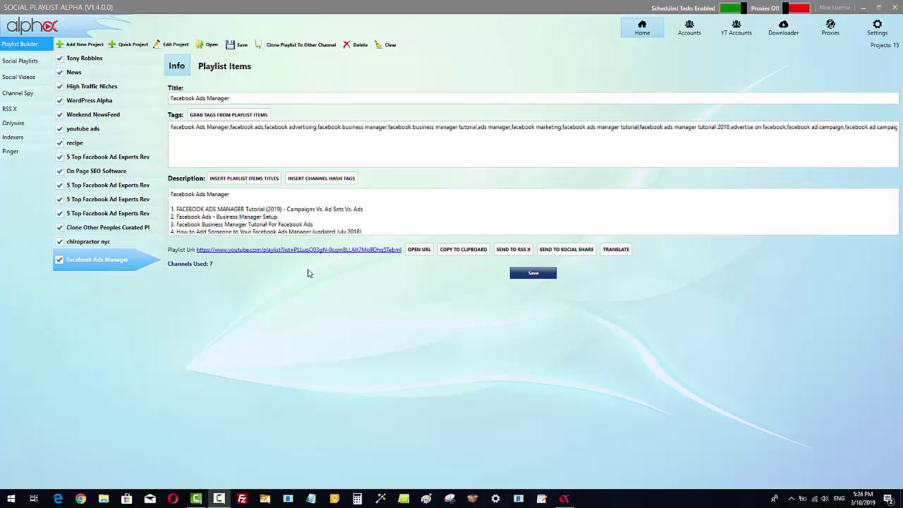
- Add the channel hashtag #5DollarAdvertisingStrategies on a new line at the end of the playlist description
{"action": "left_click", "coordinate": [407, 227]}
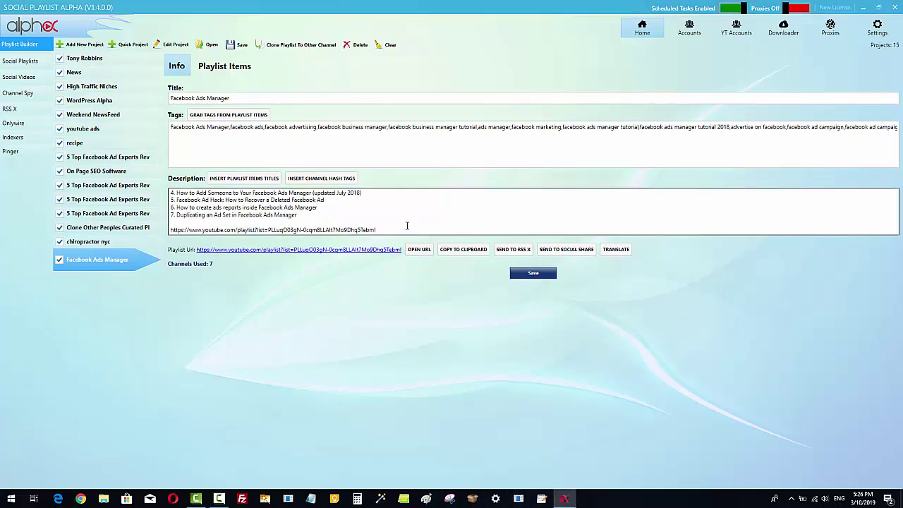
{"action": "key", "text": "Return"}
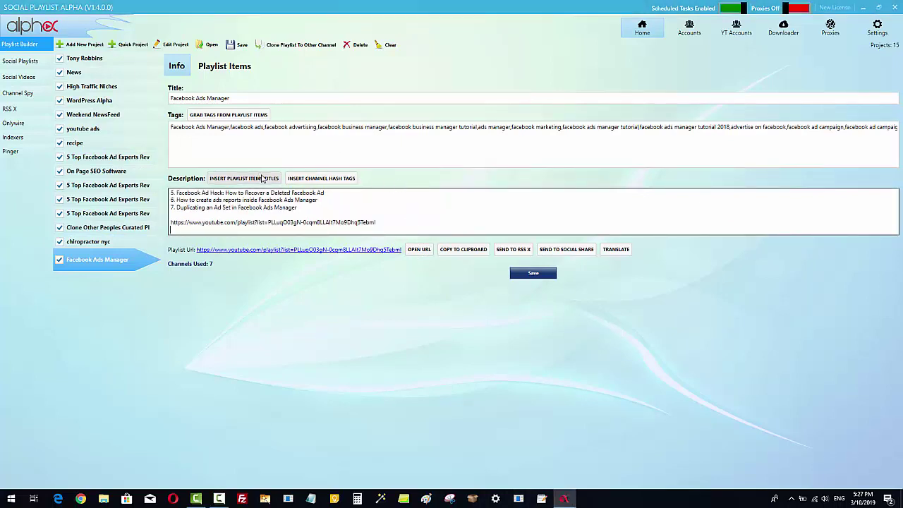
{"action": "left_click", "coordinate": [336, 179]}
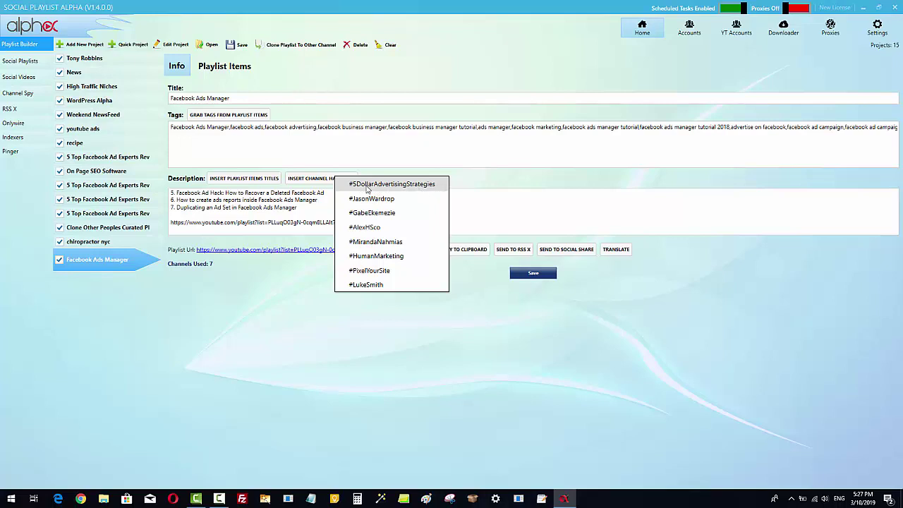
{"action": "left_click", "coordinate": [390, 185]}
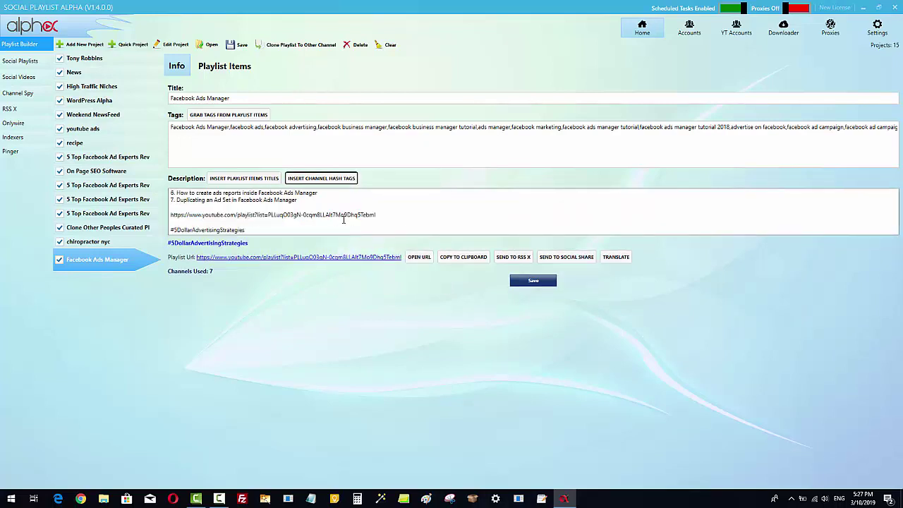
- Add the second and the last of the available channel hashtags at the end of the playlist description
{"action": "left_click", "coordinate": [275, 229]}
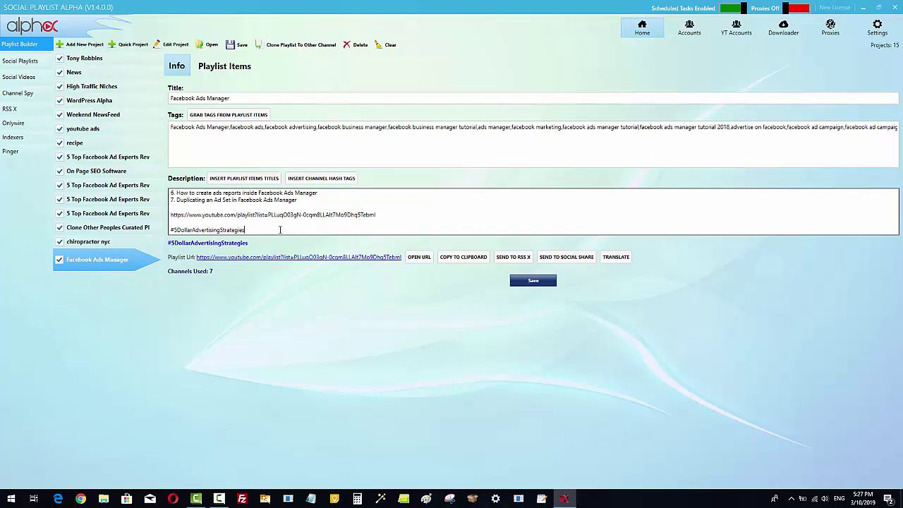
{"action": "key", "text": "Return"}
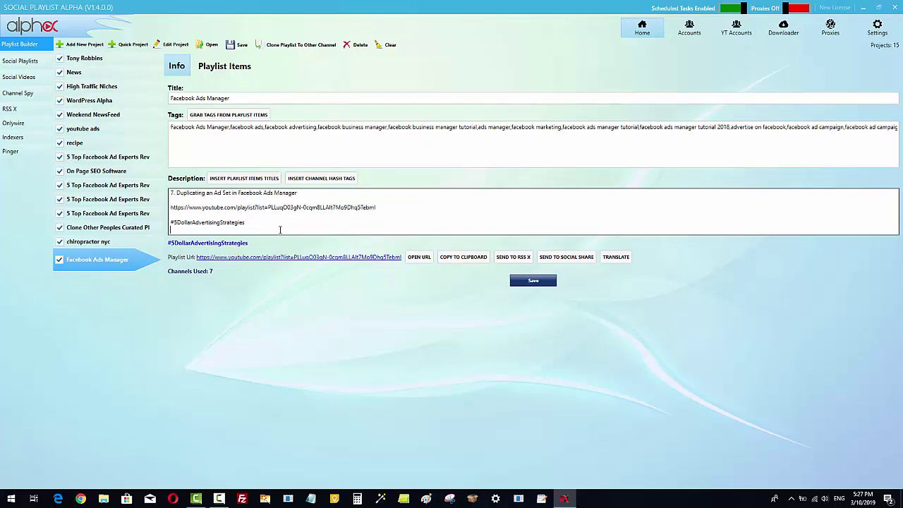
{"action": "left_click", "coordinate": [316, 179]}
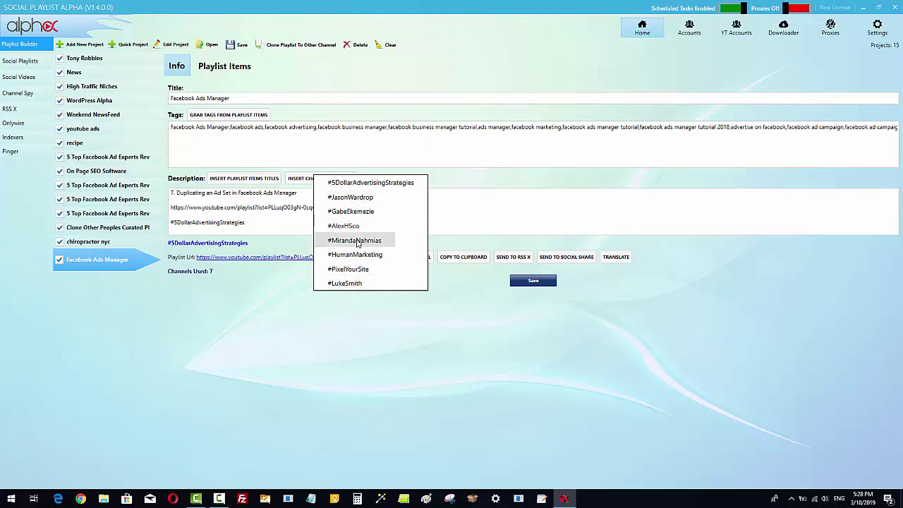
{"action": "left_click", "coordinate": [351, 202]}
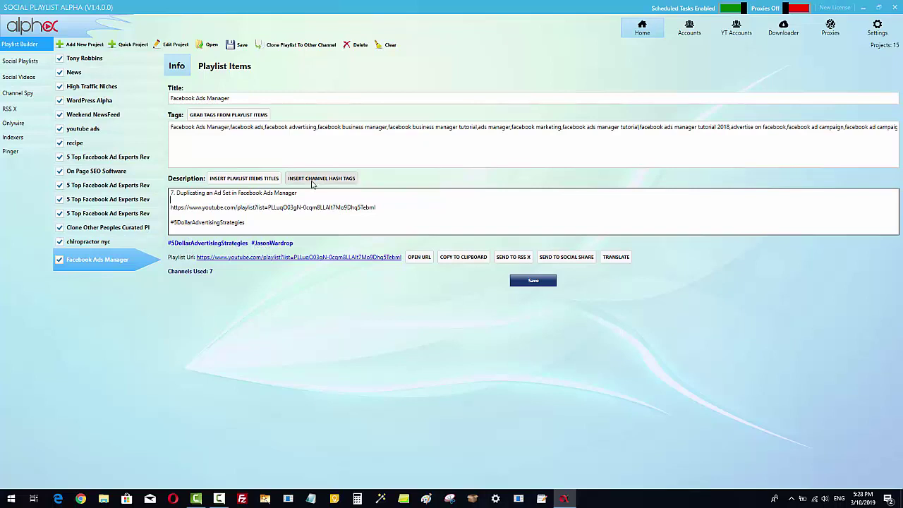
{"action": "left_click", "coordinate": [342, 182]}
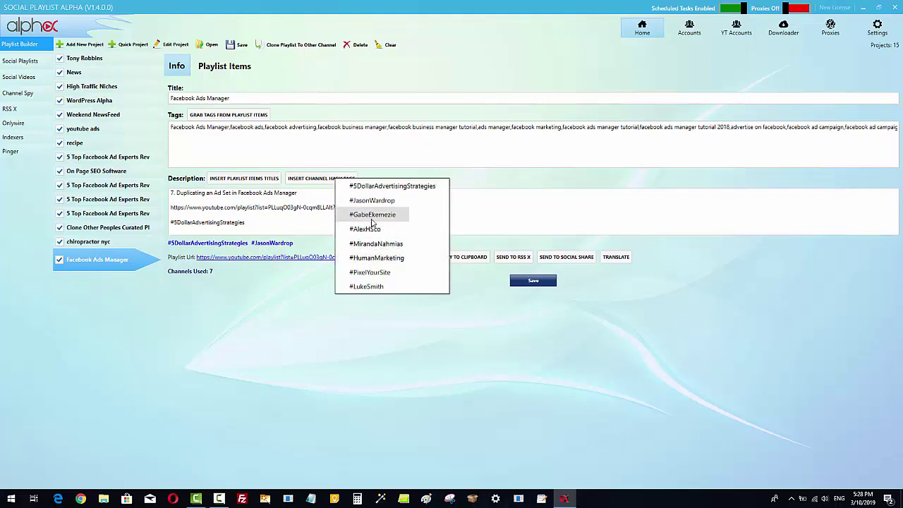
{"action": "left_click", "coordinate": [364, 285]}
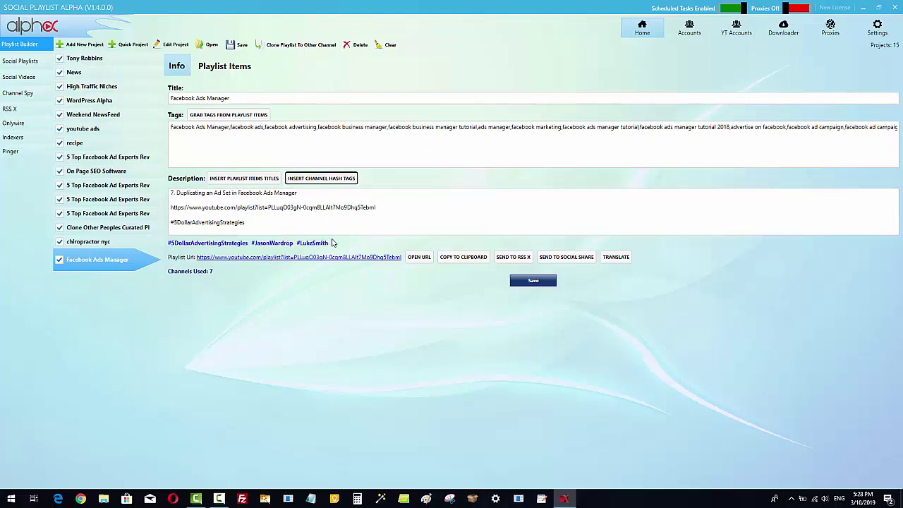
- Remove the blank line below #5DollarAdvertisingStrategies so the description's hashtags follow one another directly
{"action": "scroll", "coordinate": [302, 225], "scroll_direction": "down", "scroll_amount": 1}
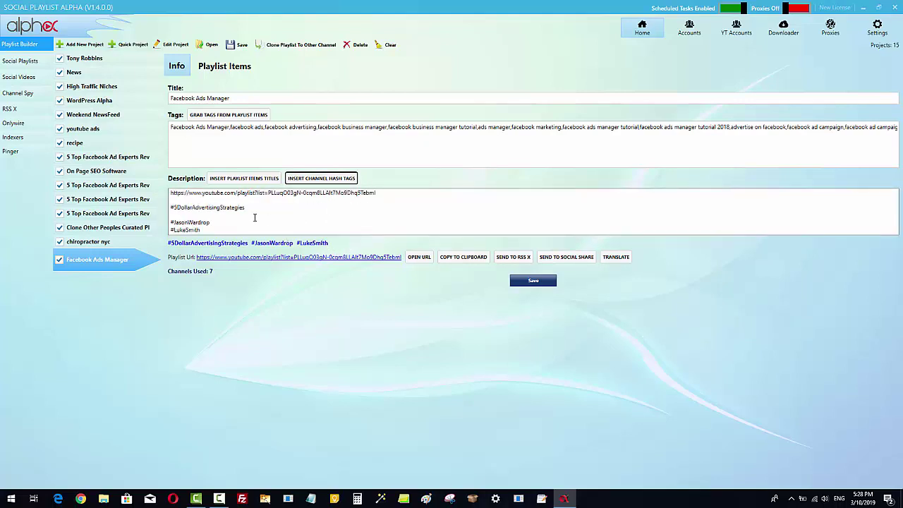
{"action": "left_click", "coordinate": [229, 215]}
{"action": "left_click", "coordinate": [269, 212]}
{"action": "key", "text": "BackSpace"}
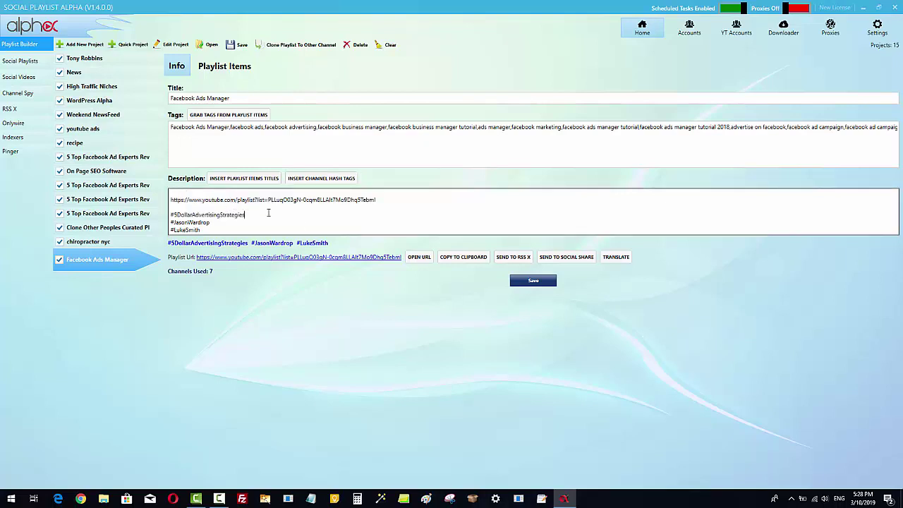
{"action": "scroll", "coordinate": [301, 222], "scroll_direction": "up", "scroll_amount": 10}
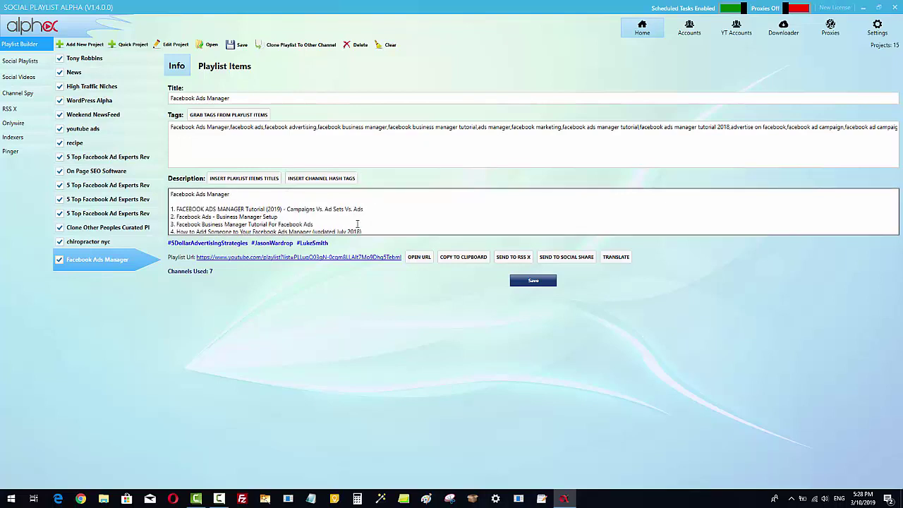
{"action": "scroll", "coordinate": [403, 226], "scroll_direction": "down", "scroll_amount": 5}
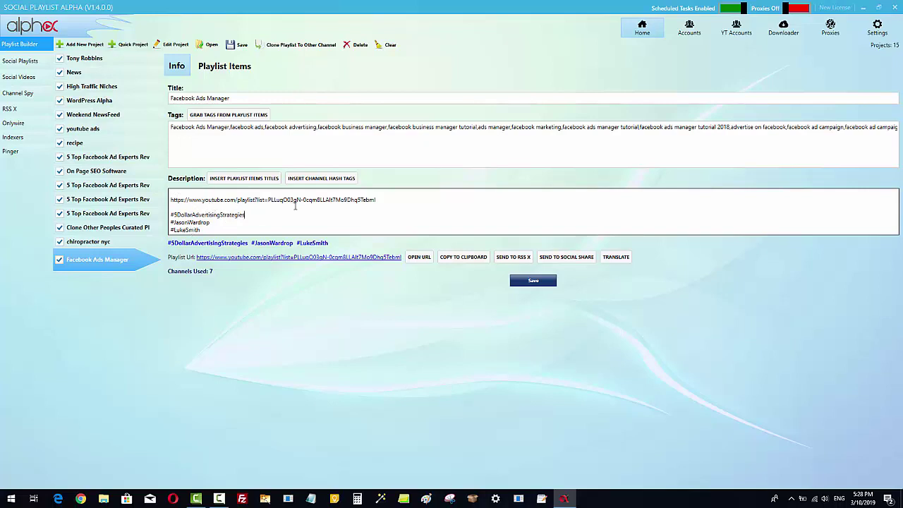
{"action": "scroll", "coordinate": [295, 205], "scroll_direction": "up", "scroll_amount": 1}
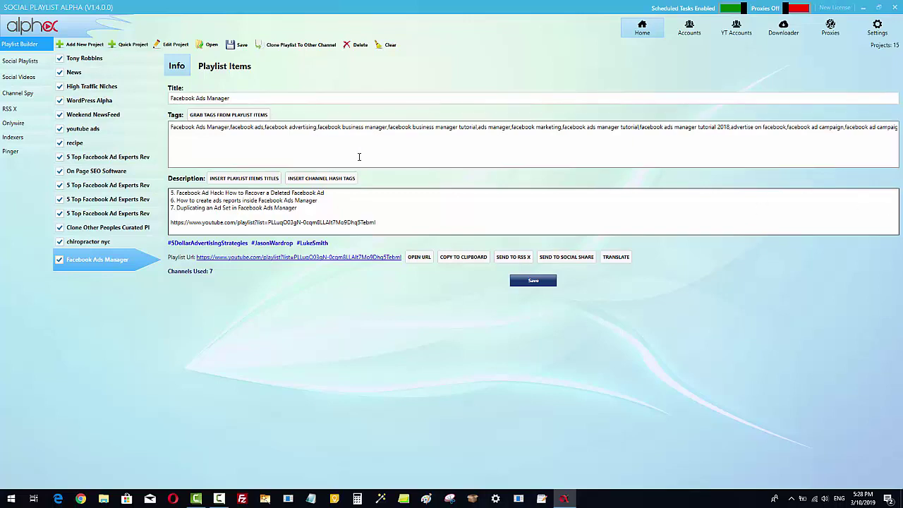
{"action": "scroll", "coordinate": [376, 208], "scroll_direction": "up", "scroll_amount": 2}
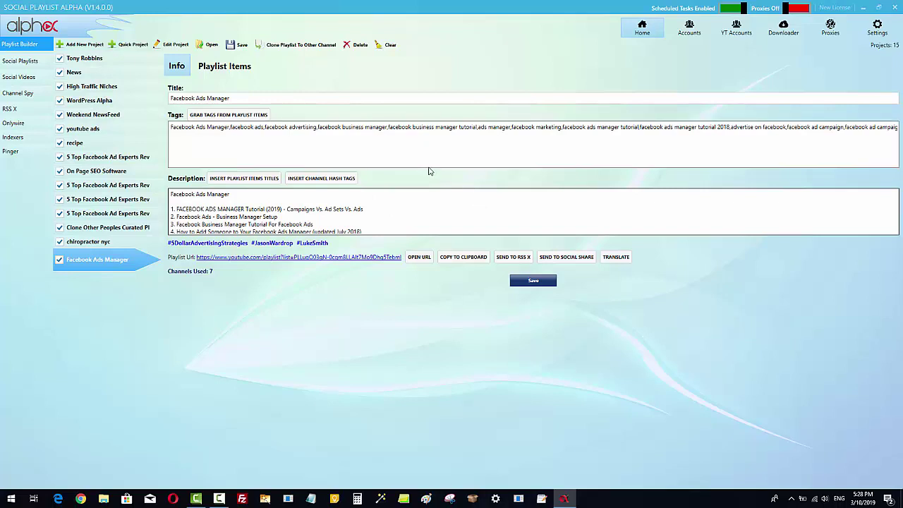
- Open the playlist translator for a bulk update and select all languages
{"action": "left_click", "coordinate": [616, 258]}
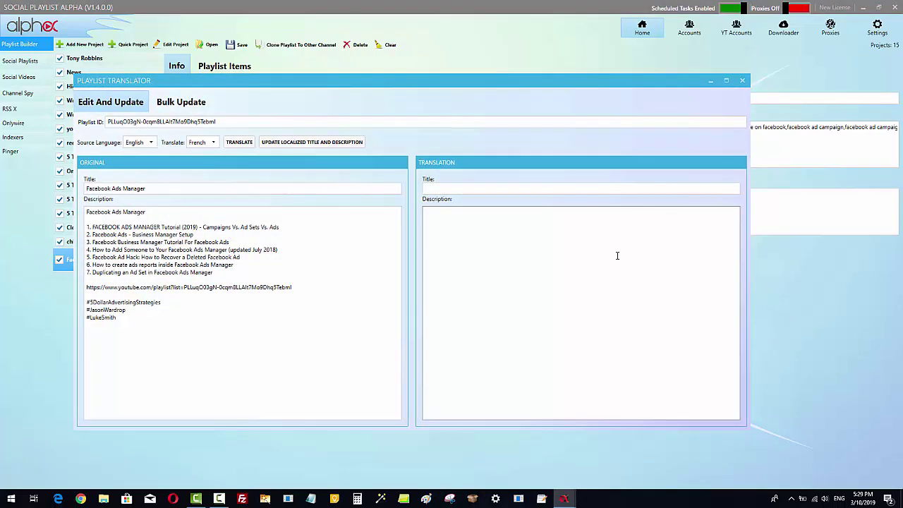
{"action": "left_click_drag", "start_coordinate": [449, 85], "coordinate": [434, 21]}
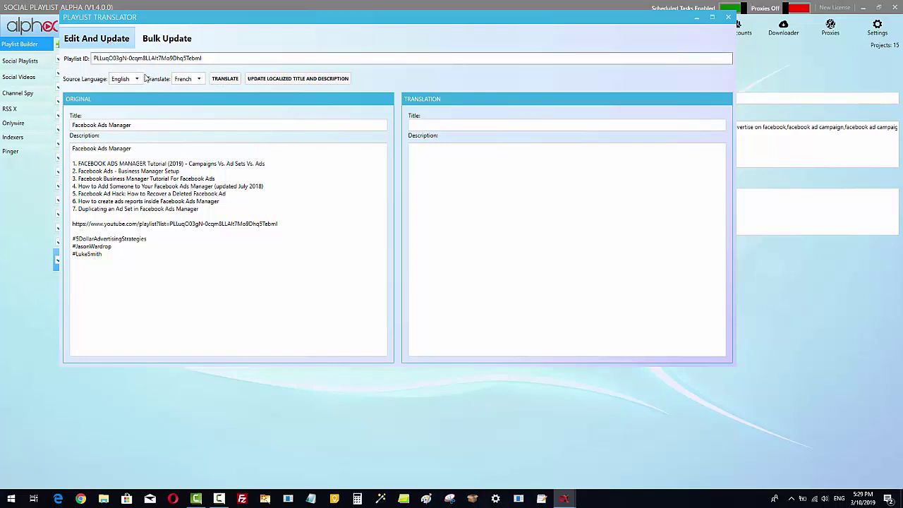
{"action": "left_click", "coordinate": [168, 38]}
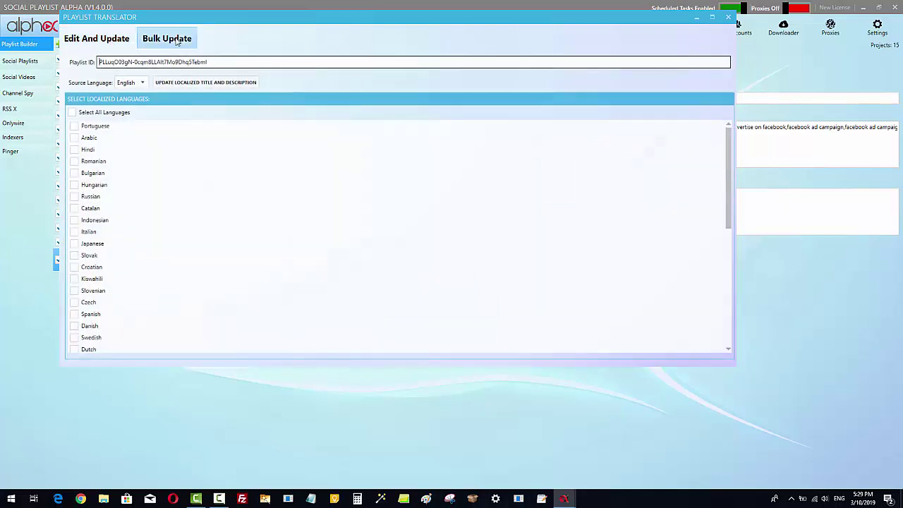
{"action": "left_click", "coordinate": [70, 113]}
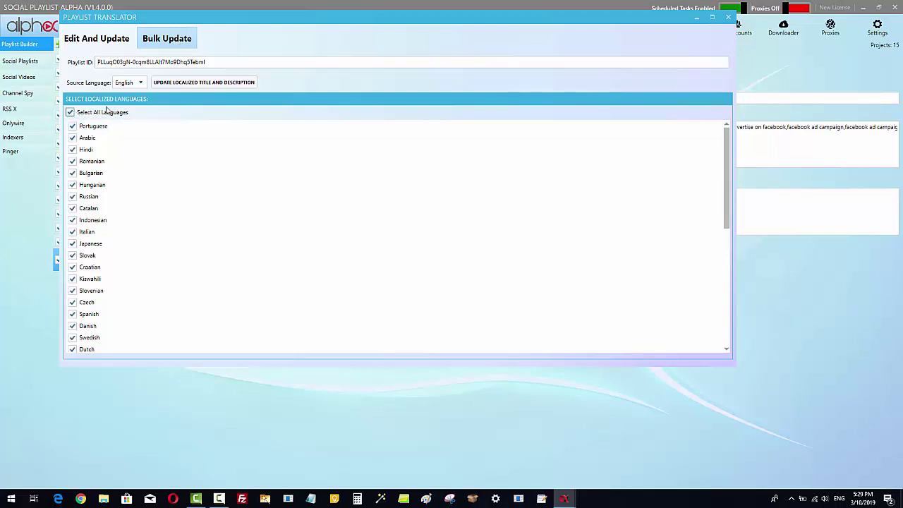
- Update the localized titles and descriptions for the selected languages, acknowledging the verification request, and close the translator
{"action": "left_click", "coordinate": [200, 86]}
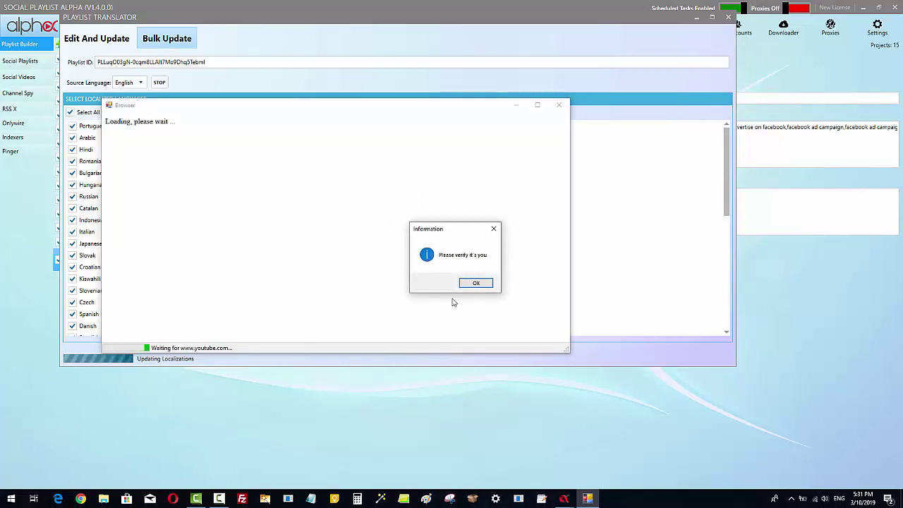
{"action": "left_click", "coordinate": [476, 284]}
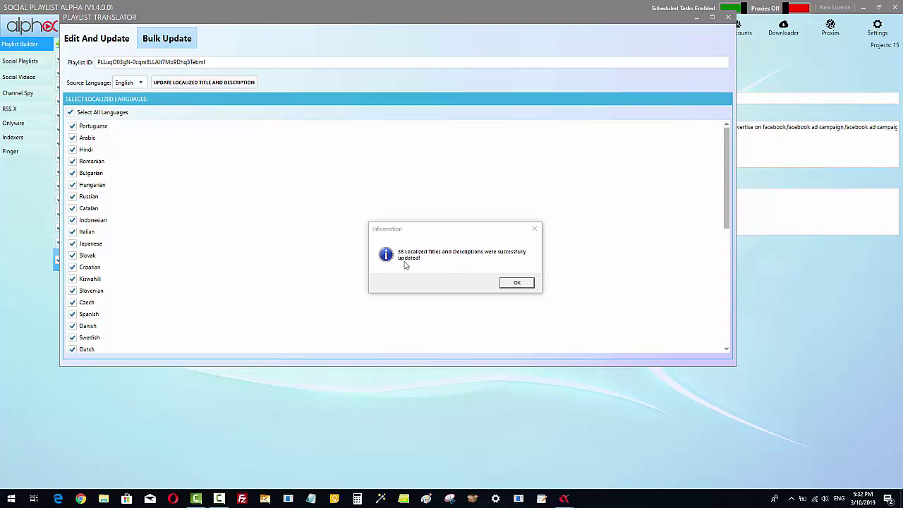
{"action": "left_click", "coordinate": [516, 284]}
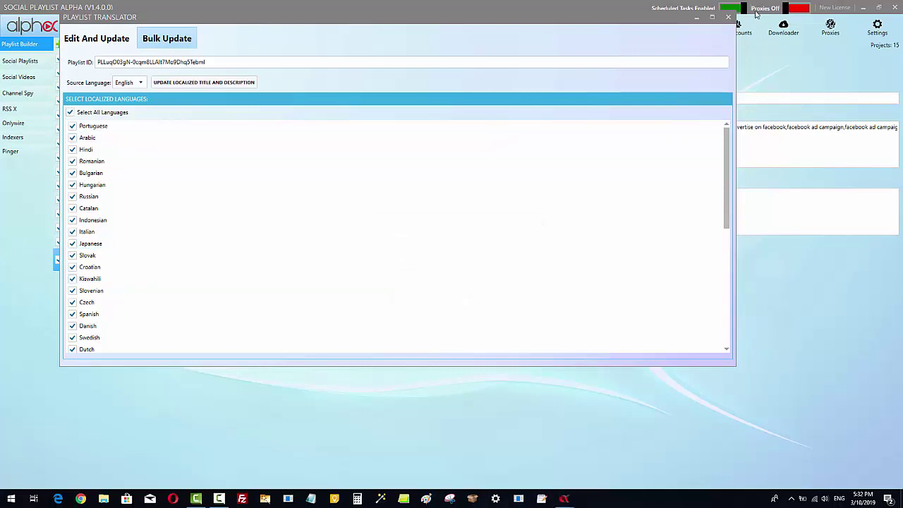
{"action": "left_click", "coordinate": [728, 16]}
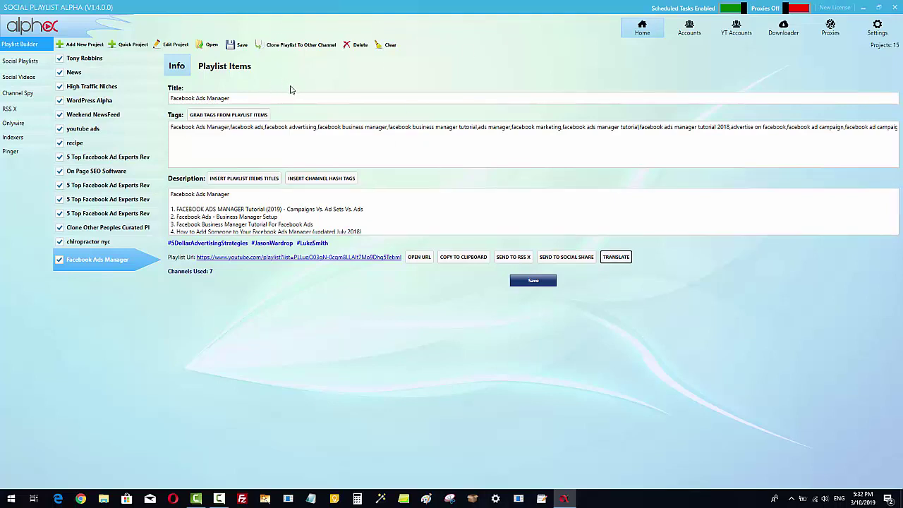
- Change the playlist title to "7 Experts Reveal Their Top Facebook Ads Manager Tips"
{"action": "scroll", "coordinate": [359, 213], "scroll_direction": "down", "scroll_amount": 3}
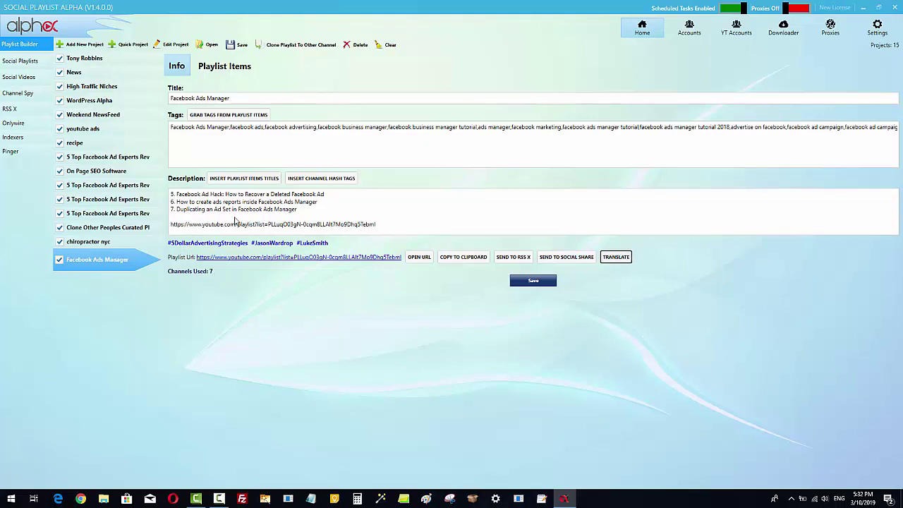
{"action": "left_click", "coordinate": [172, 100]}
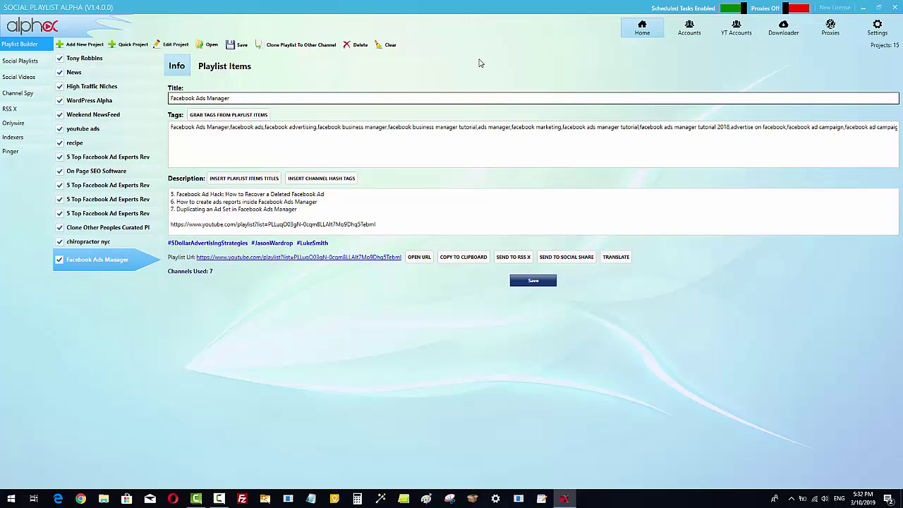
{"action": "type", "text": "7 Experts Reveal"}
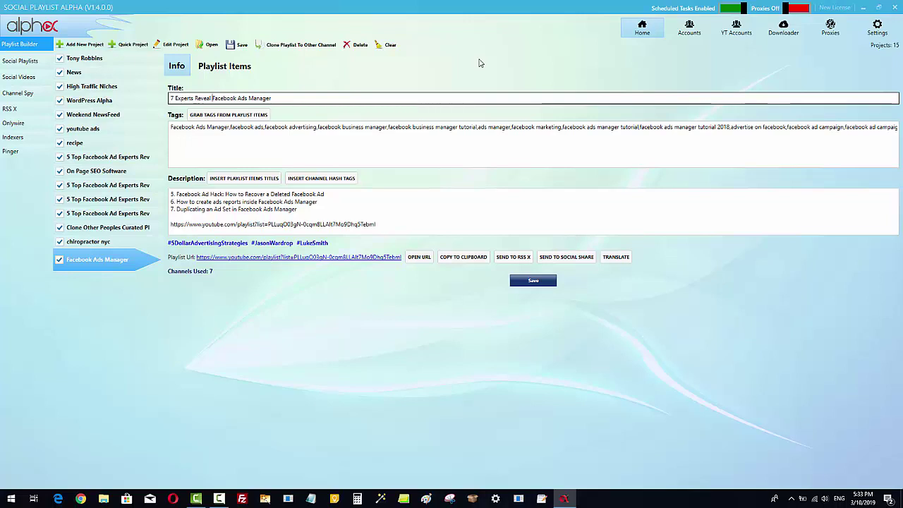
{"action": "type", "text": "Their "}
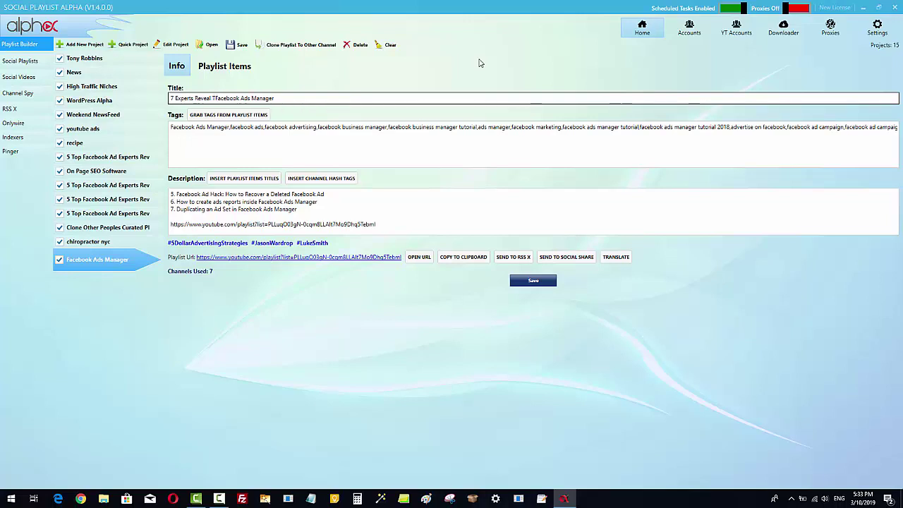
{"action": "type", "text": "Top "}
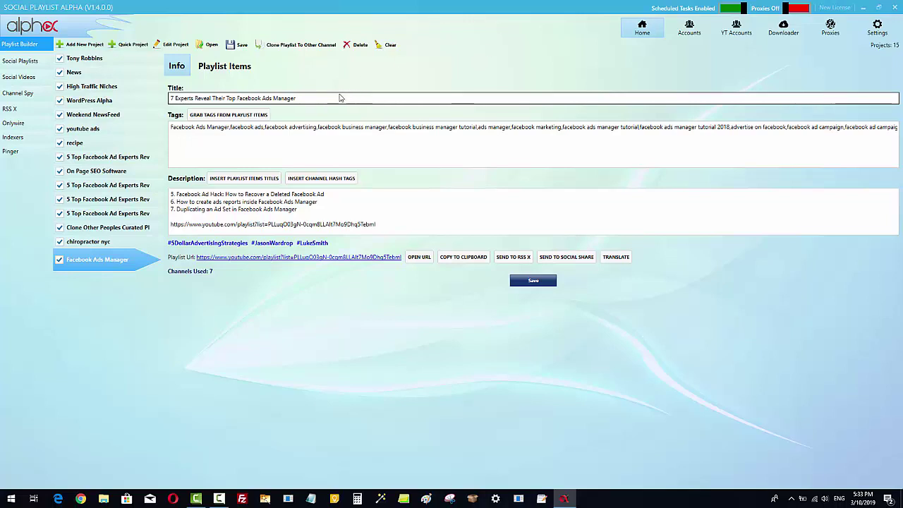
{"action": "type", "text": "Tips"}
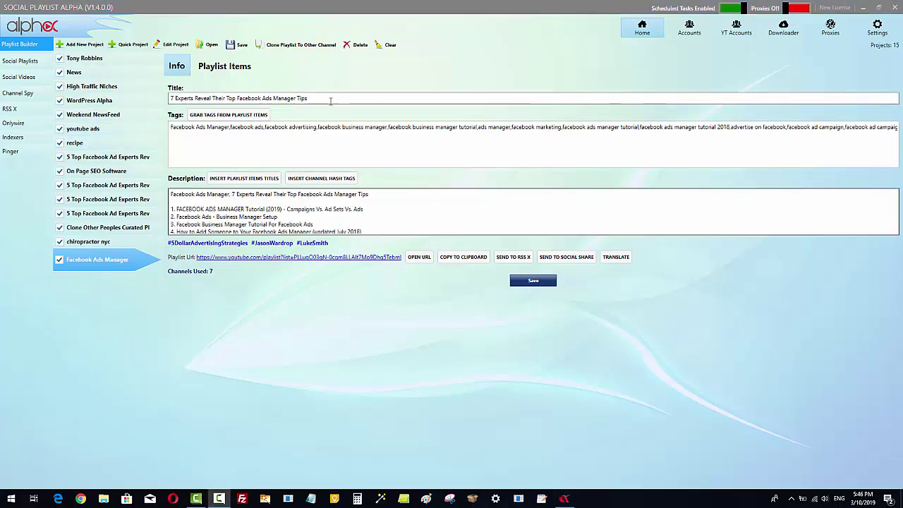
- Copy the full playlist title and select the same phrase in the description's first line
{"action": "left_click_drag", "start_coordinate": [329, 98], "coordinate": [171, 99]}
{"action": "right_click", "coordinate": [186, 101]}
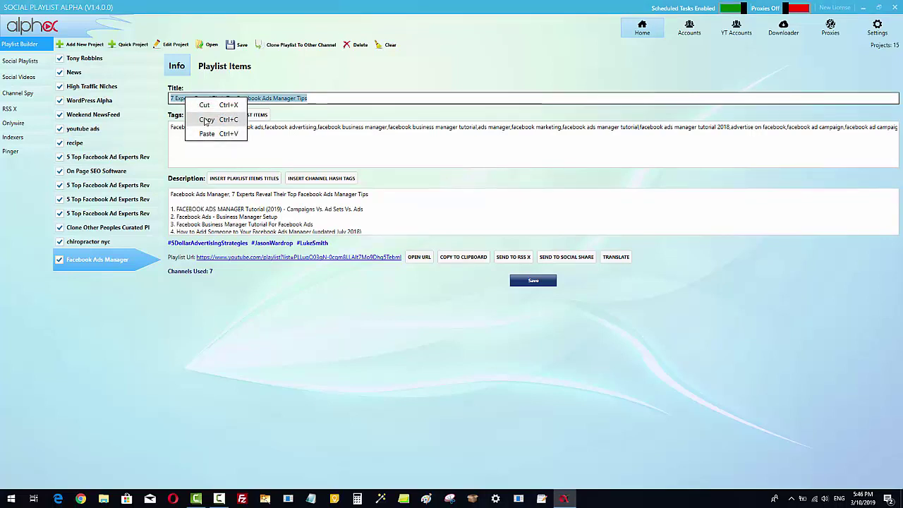
{"action": "left_click", "coordinate": [204, 119]}
{"action": "left_click", "coordinate": [203, 99]}
{"action": "left_click_drag", "start_coordinate": [370, 194], "coordinate": [234, 193]}
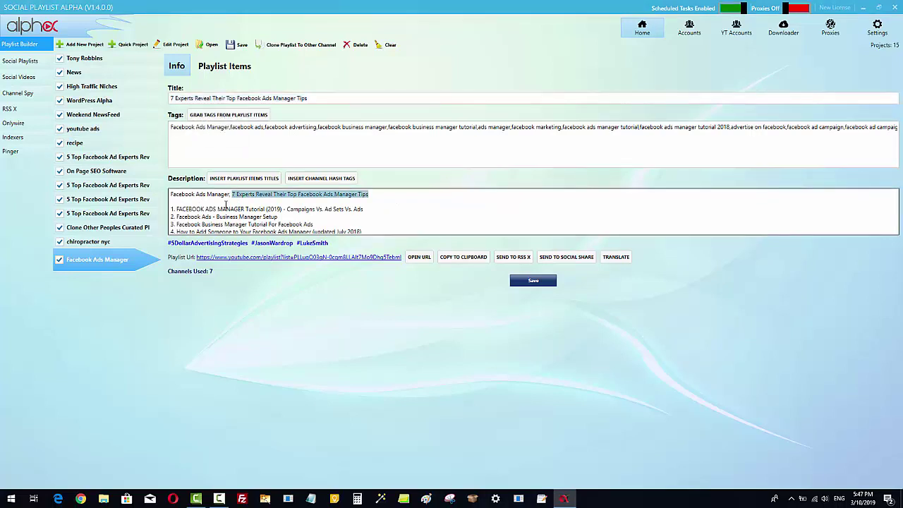
- Review the playlist description, from the keyword and title phrase in its first line down to the playlist link and channel hashtags
{"action": "left_click", "coordinate": [216, 198]}
{"action": "left_click", "coordinate": [171, 195]}
{"action": "left_click_drag", "start_coordinate": [171, 195], "coordinate": [229, 196]}
{"action": "left_click", "coordinate": [230, 194]}
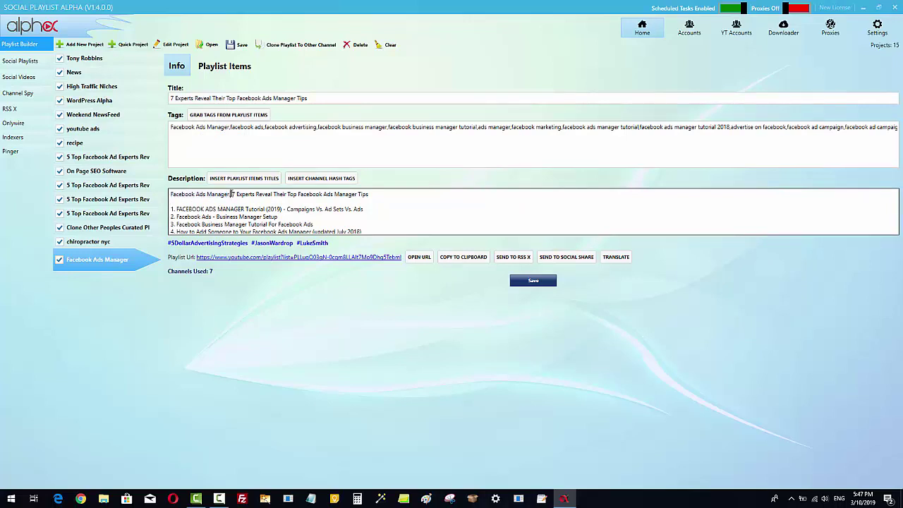
{"action": "left_click_drag", "start_coordinate": [234, 195], "coordinate": [364, 201]}
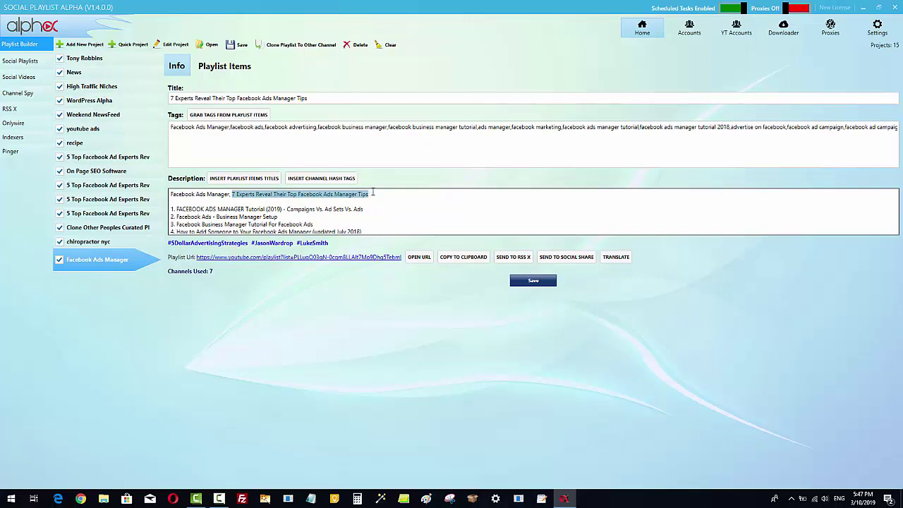
{"action": "left_click", "coordinate": [372, 193]}
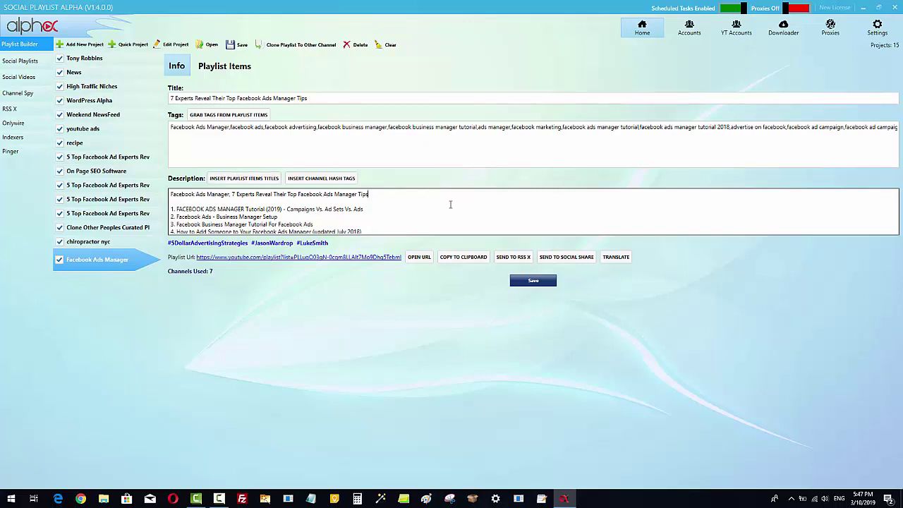
{"action": "scroll", "coordinate": [551, 219], "scroll_direction": "down", "scroll_amount": 3}
{"action": "scroll", "coordinate": [543, 225], "scroll_direction": "up", "scroll_amount": 3}
{"action": "scroll", "coordinate": [346, 222], "scroll_direction": "down", "scroll_amount": 3}
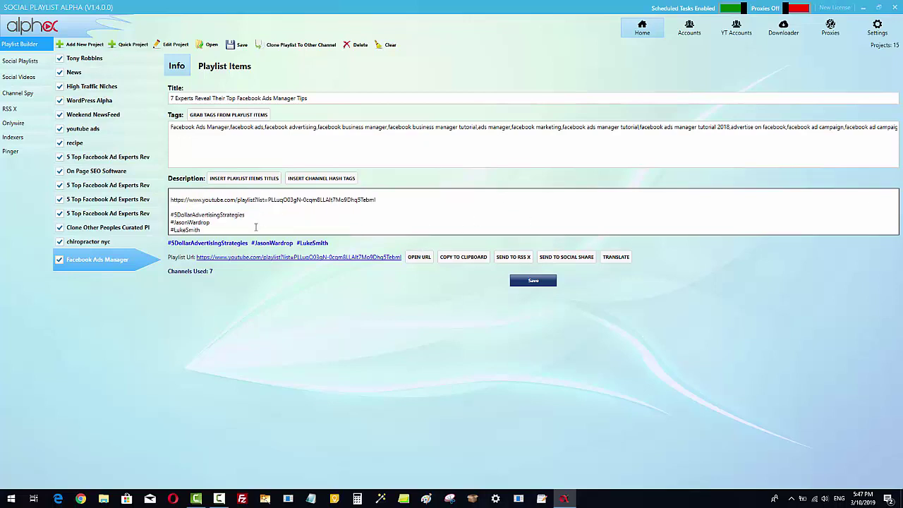
{"action": "scroll", "coordinate": [428, 228], "scroll_direction": "up", "scroll_amount": 5}
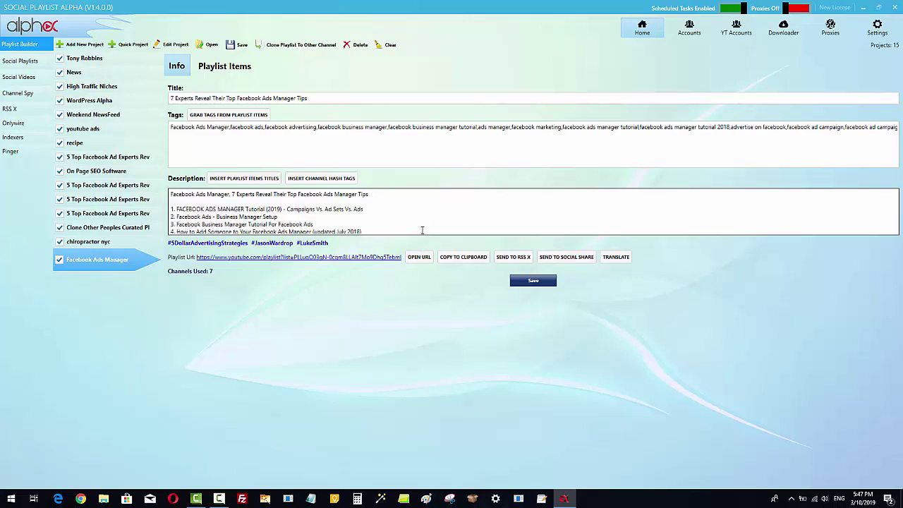
{"action": "scroll", "coordinate": [422, 231], "scroll_direction": "down", "scroll_amount": 1}
{"action": "scroll", "coordinate": [415, 219], "scroll_direction": "up", "scroll_amount": 1}
- Check where the keyword "Facebook Ads Manager" is used in the playlist's tags and title
{"action": "left_click", "coordinate": [447, 98]}
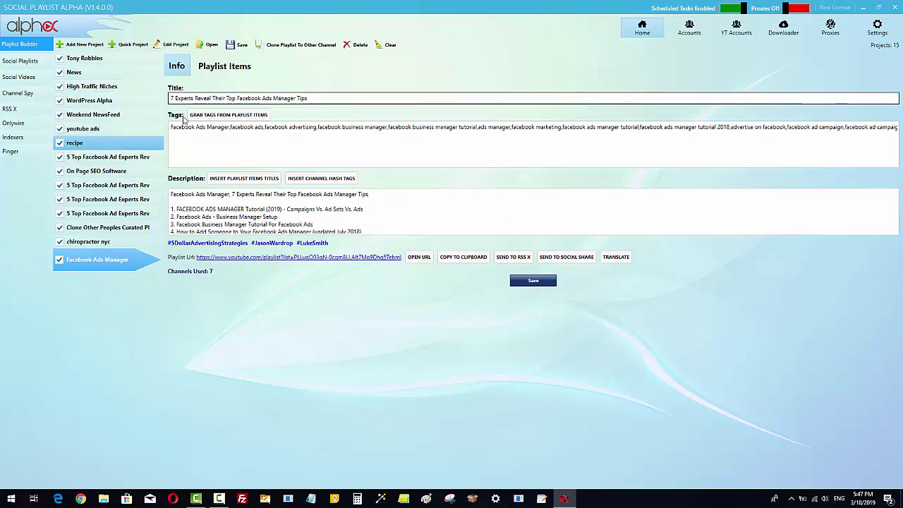
{"action": "left_click", "coordinate": [230, 133]}
{"action": "left_click_drag", "start_coordinate": [230, 133], "coordinate": [157, 131]}
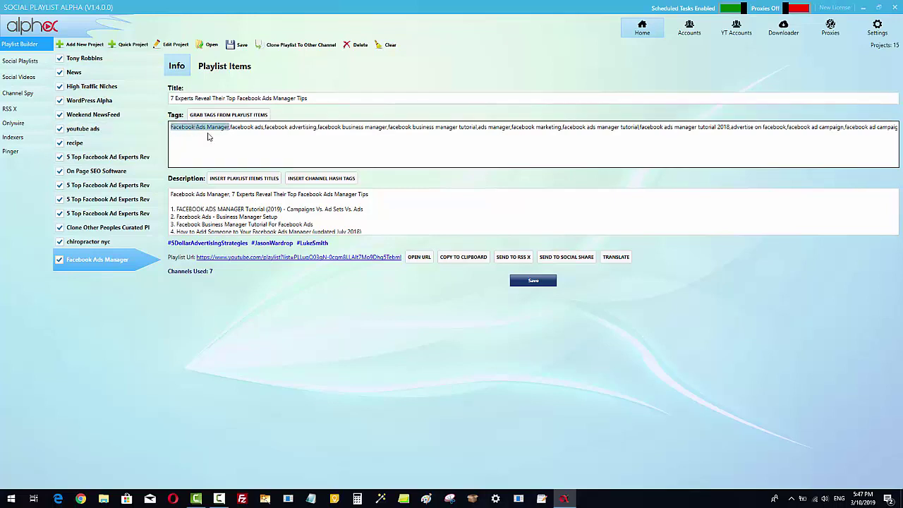
{"action": "left_click", "coordinate": [310, 153]}
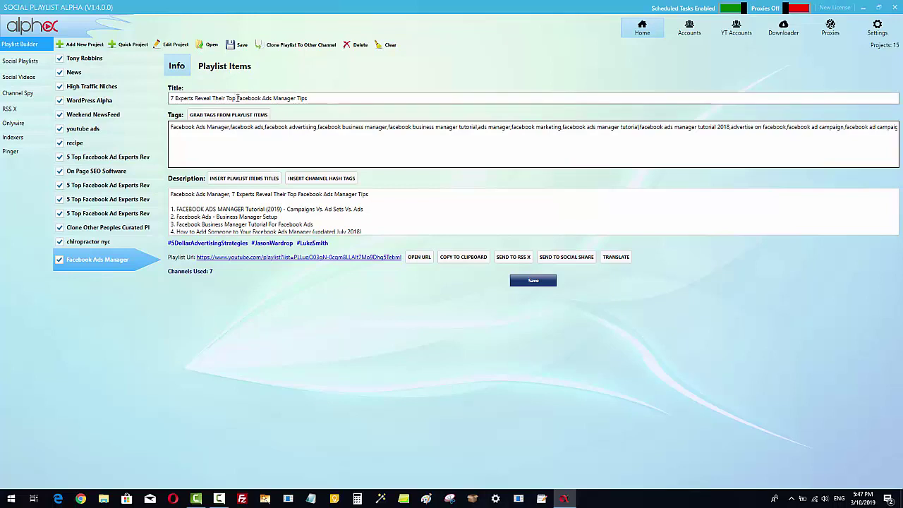
{"action": "left_click_drag", "start_coordinate": [238, 98], "coordinate": [296, 98]}
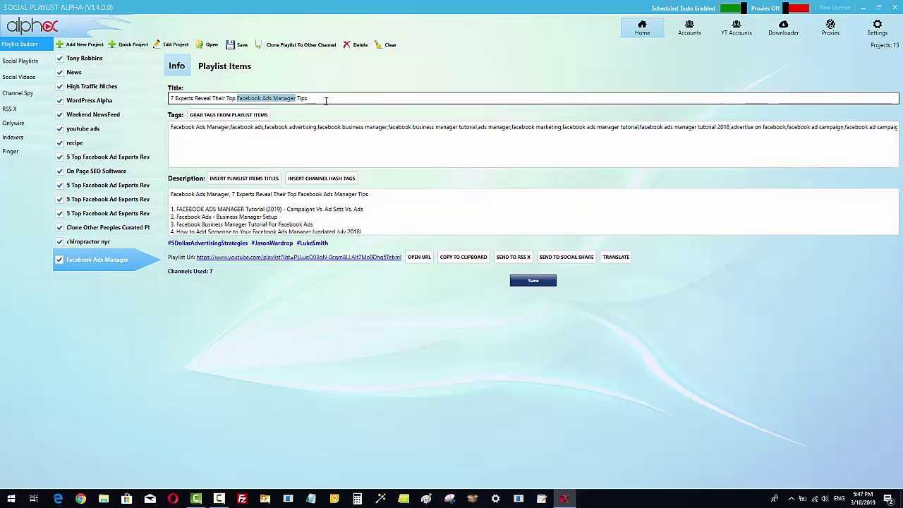
{"action": "left_click", "coordinate": [327, 99]}
{"action": "left_click_drag", "start_coordinate": [326, 98], "coordinate": [143, 103]}
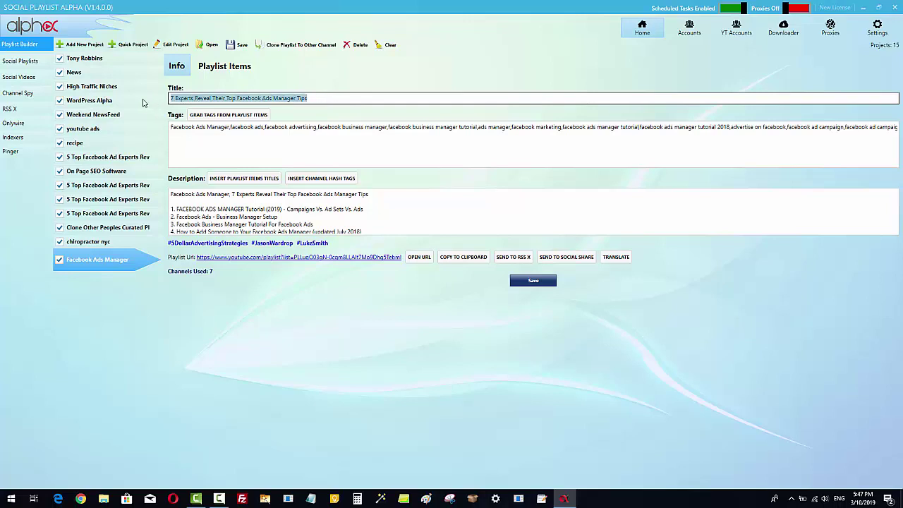
{"action": "left_click", "coordinate": [311, 99]}
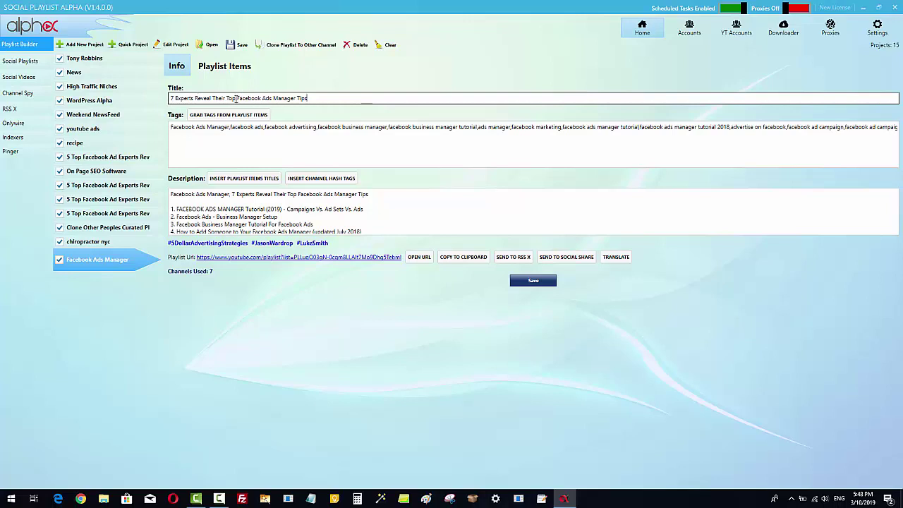
{"action": "left_click_drag", "start_coordinate": [297, 98], "coordinate": [238, 99]}
{"action": "left_click", "coordinate": [369, 99]}
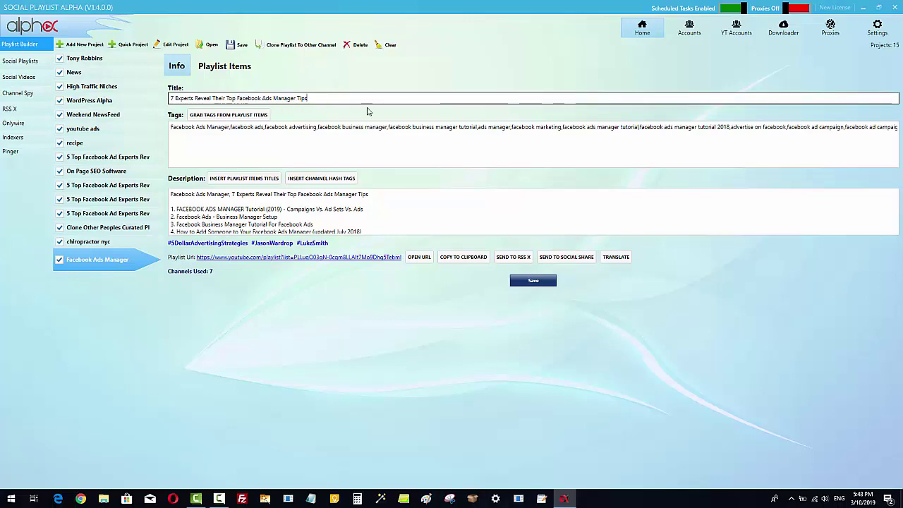
{"action": "left_click", "coordinate": [521, 159]}
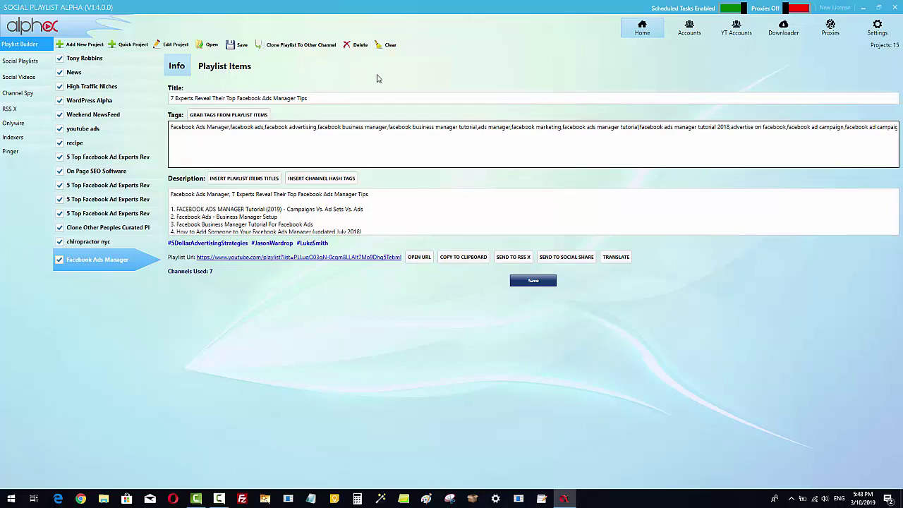